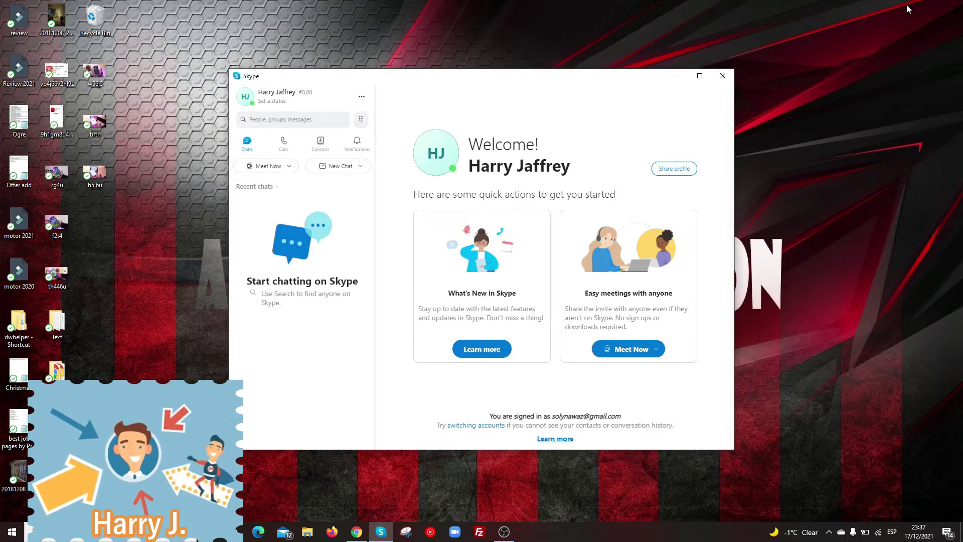
# Open the '...' options list, then dismiss it and minimize and restore the Skype window
pyautogui.click(362, 97)
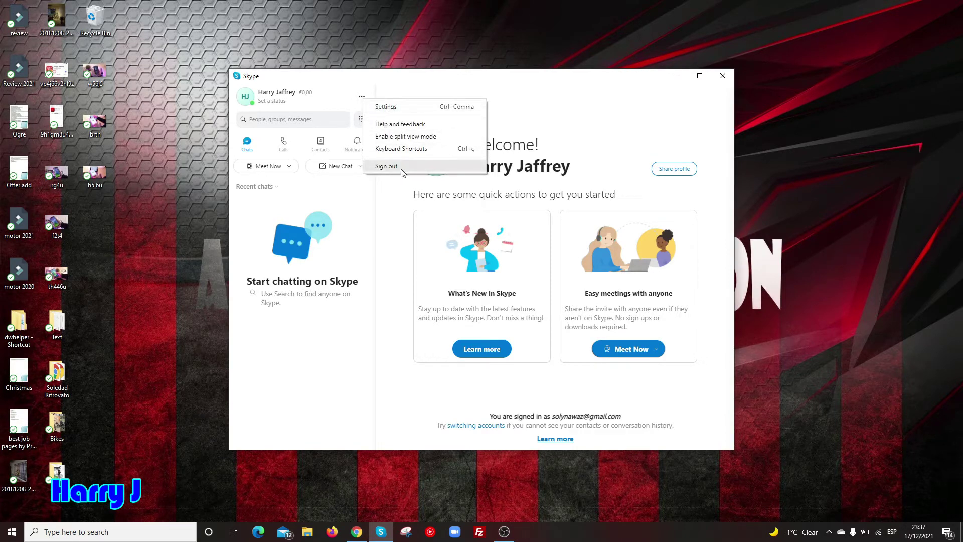
pyautogui.click(723, 75)
pyautogui.click(722, 76)
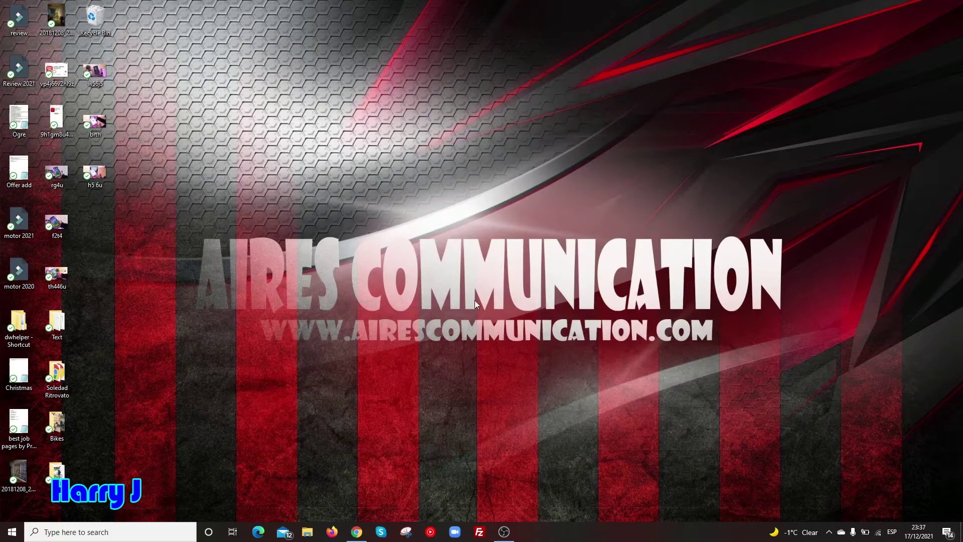
pyautogui.click(381, 532)
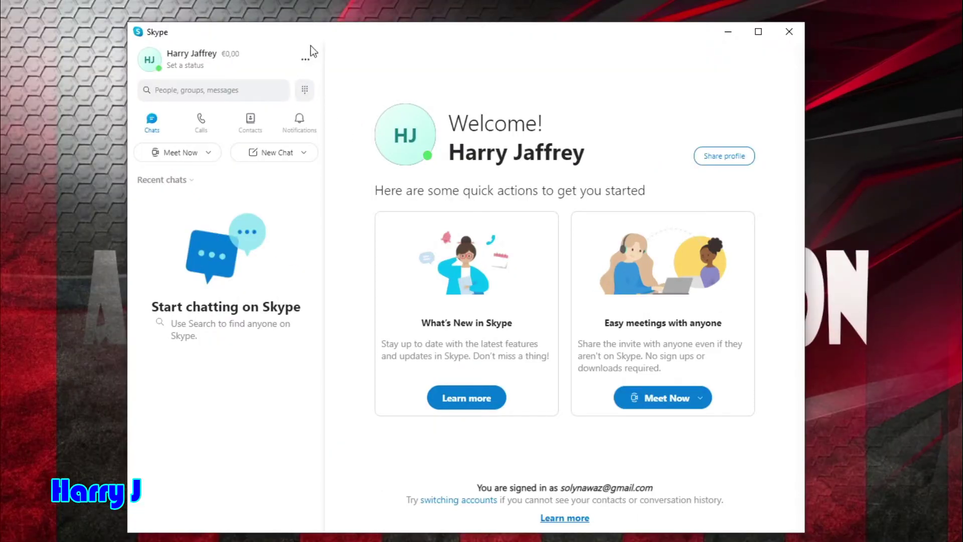
# Open Skype Settings from the '...' menu to reach Account & Profile
pyautogui.click(306, 64)
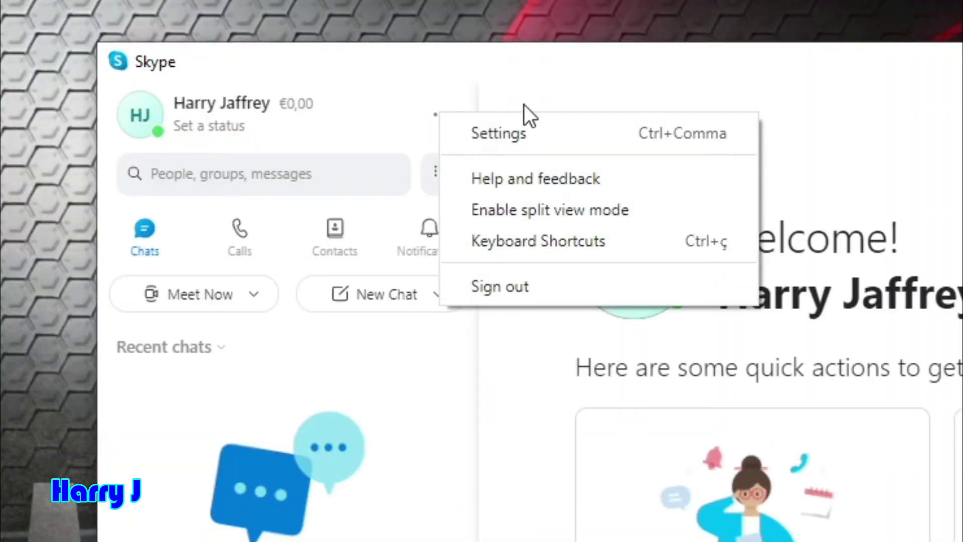
pyautogui.click(549, 133)
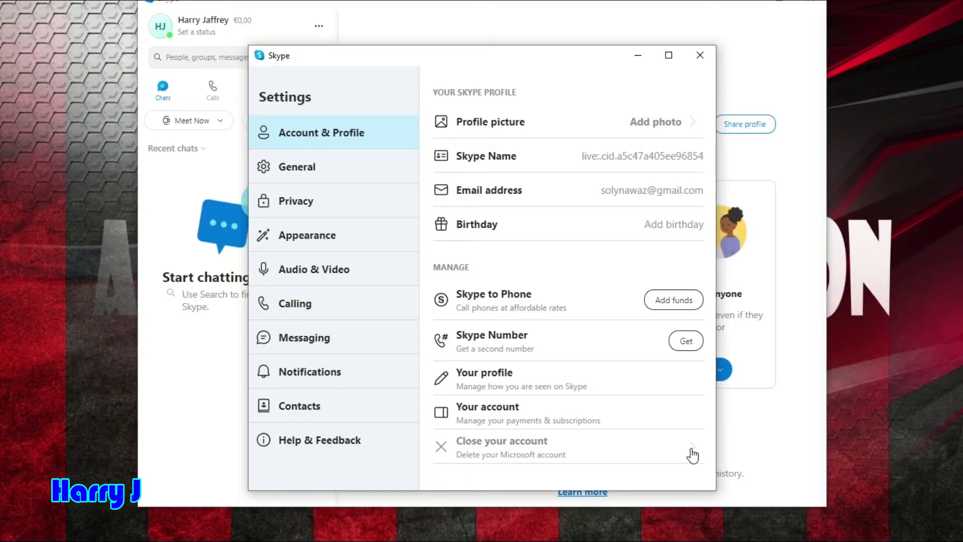
# Start 'Close your account' and sign in with the account e-mail and password
pyautogui.click(808, 360)
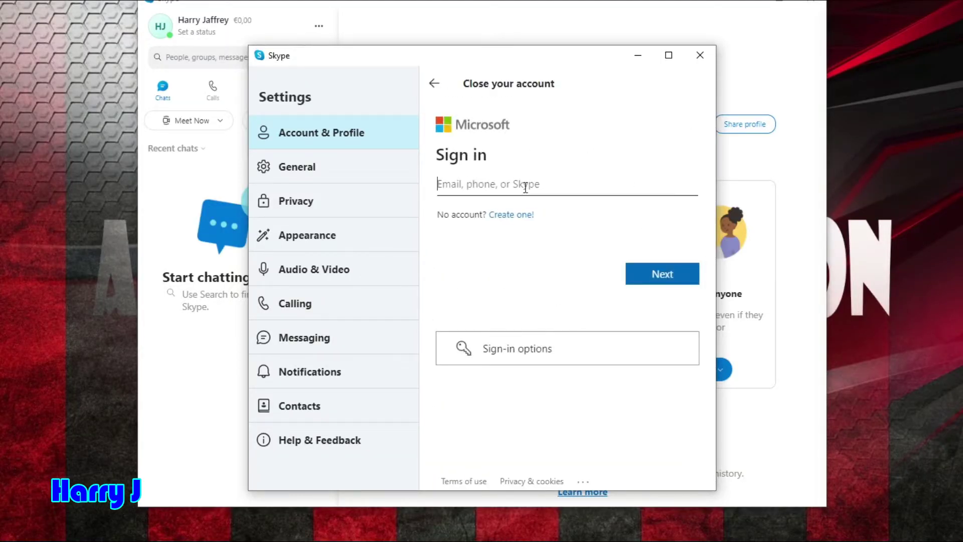
pyautogui.click(667, 277)
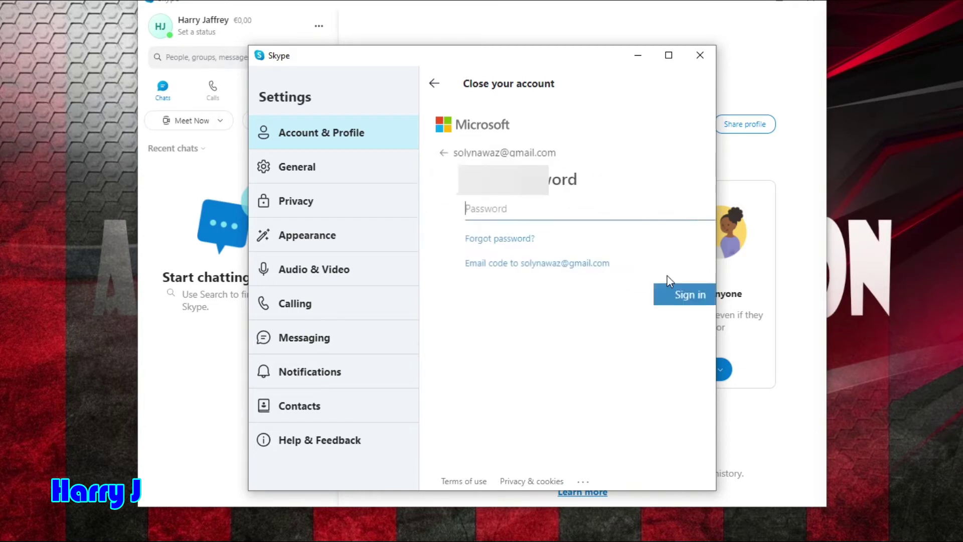
pyautogui.write('•')
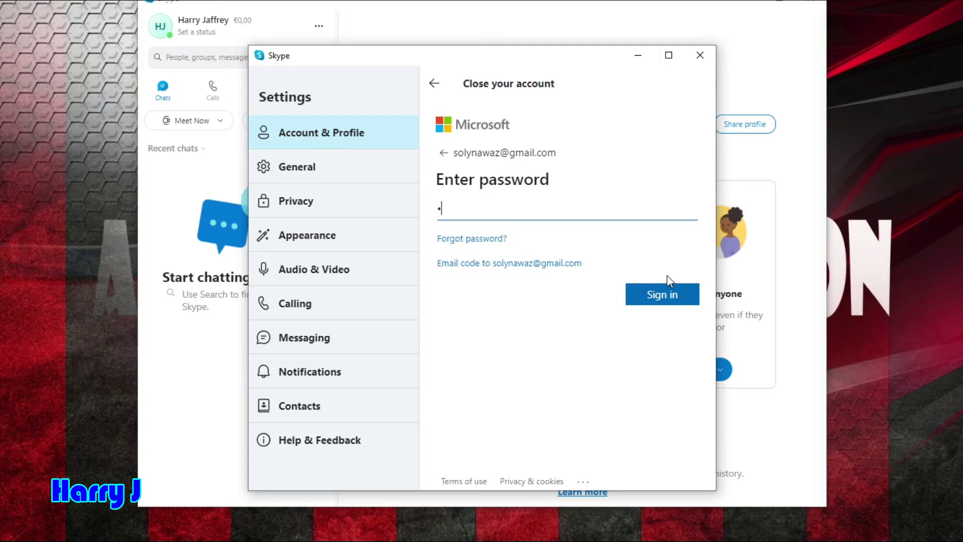
pyautogui.write('•••••••••')
pyautogui.click(676, 301)
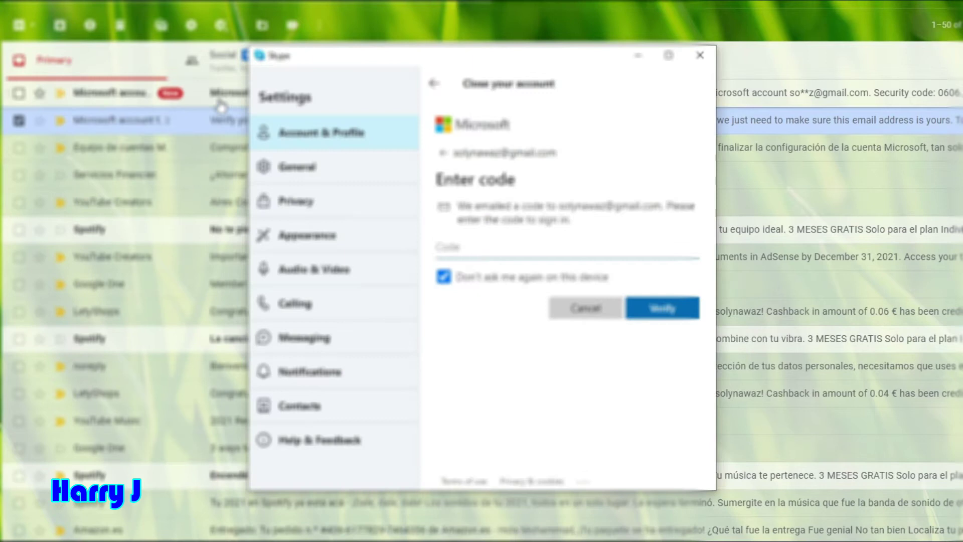
# Open the Microsoft account security code e-mail in Gmail and copy just the code digits
pyautogui.click(216, 96)
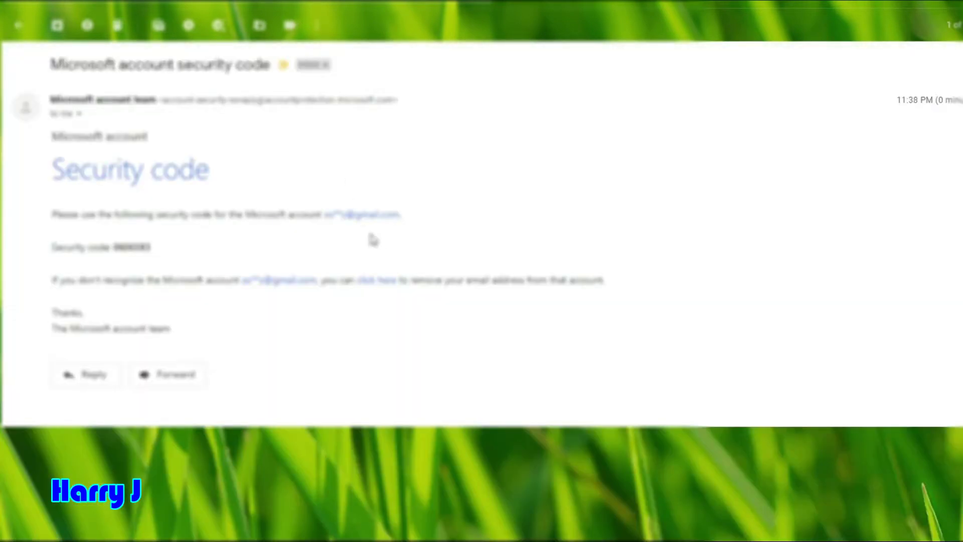
pyautogui.moveTo(52, 135); pyautogui.dragTo(150, 248)
pyautogui.click(114, 247)
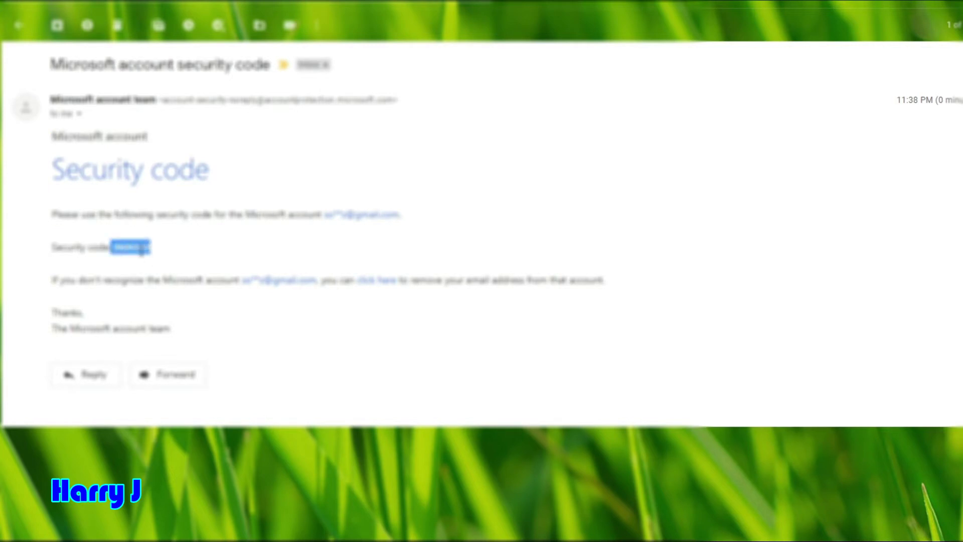
pyautogui.click(144, 248)
pyautogui.moveTo(151, 251); pyautogui.dragTo(114, 260)
pyautogui.rightClick(133, 252)
pyautogui.click(136, 262)
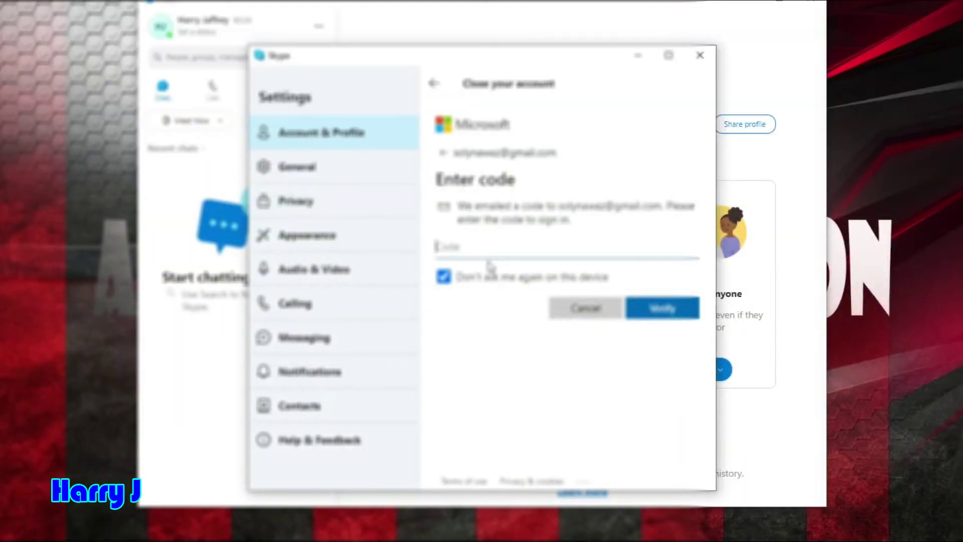
# Paste and verify the security code, stay signed in, and decline the smartphone app offer
pyautogui.hotkey('ctrl', 'v')
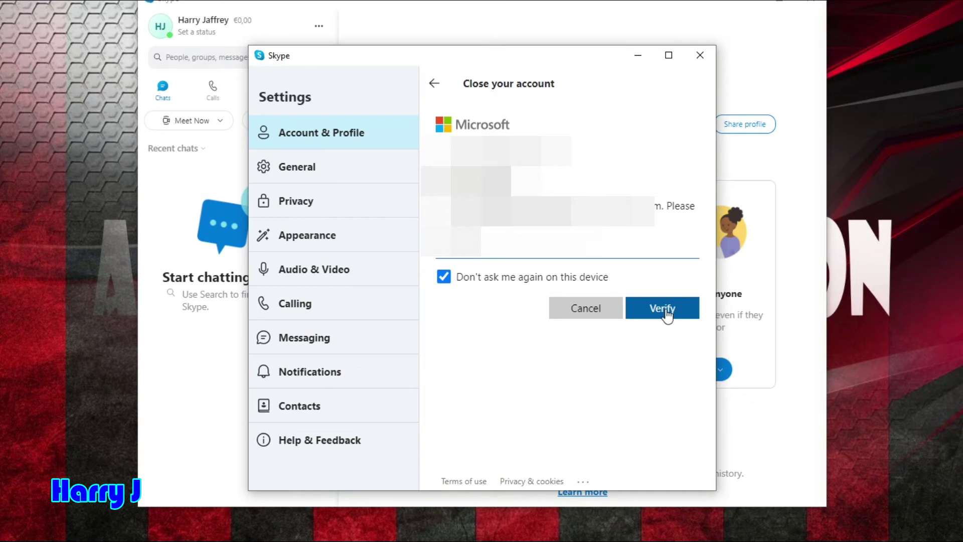
pyautogui.click(667, 314)
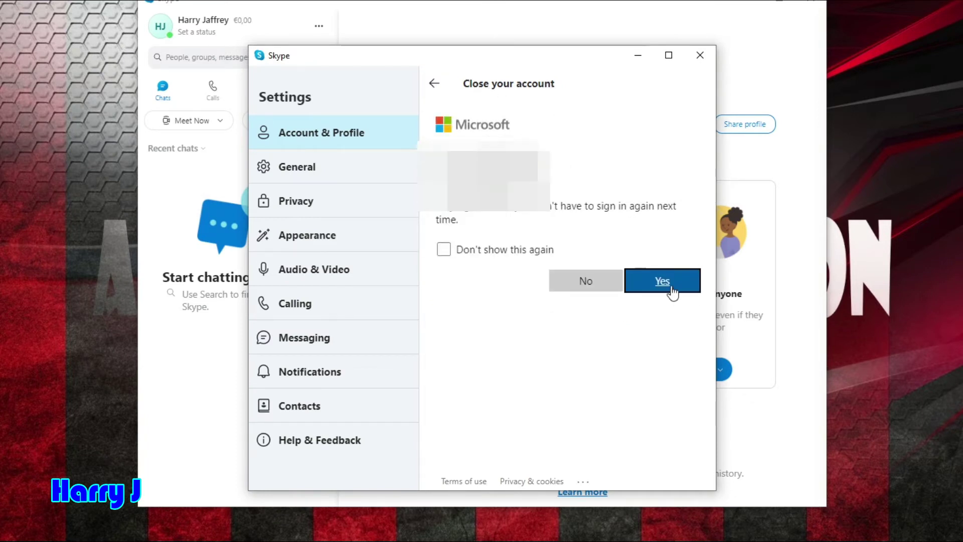
pyautogui.click(672, 288)
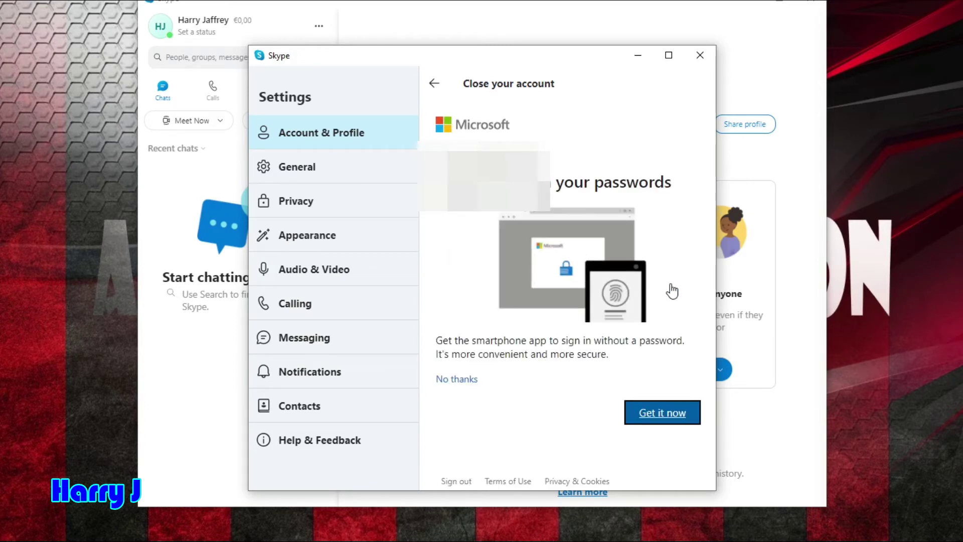
pyautogui.click(457, 379)
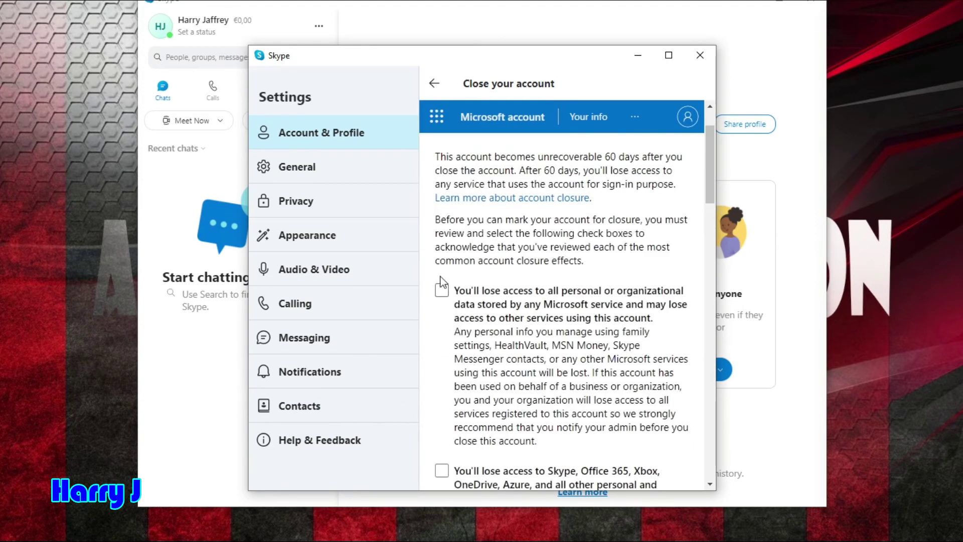
# Tick the closure acknowledgements, including the 60-day permanent loss and Reset Protection warnings
pyautogui.scroll(-15, 525, 354)
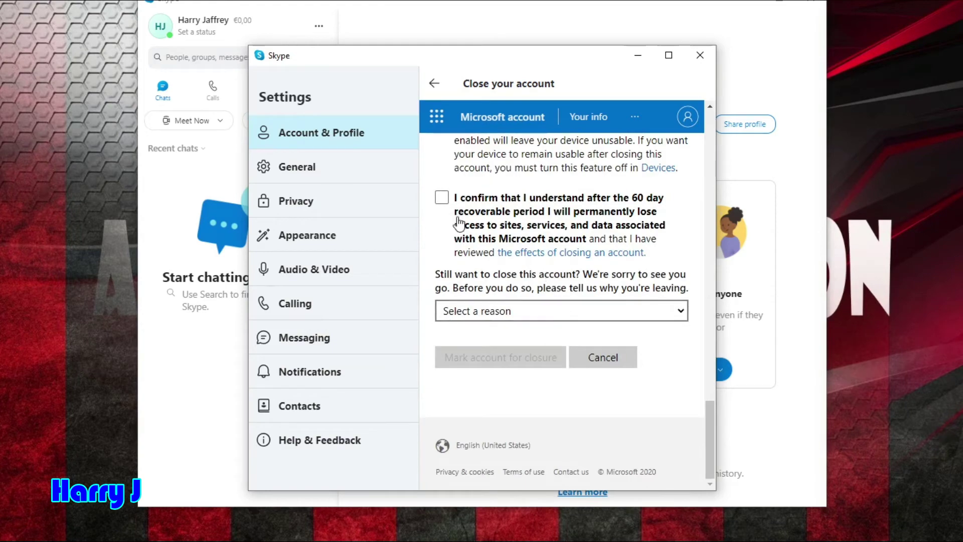
pyautogui.click(441, 197)
pyautogui.scroll(15, 605, 279)
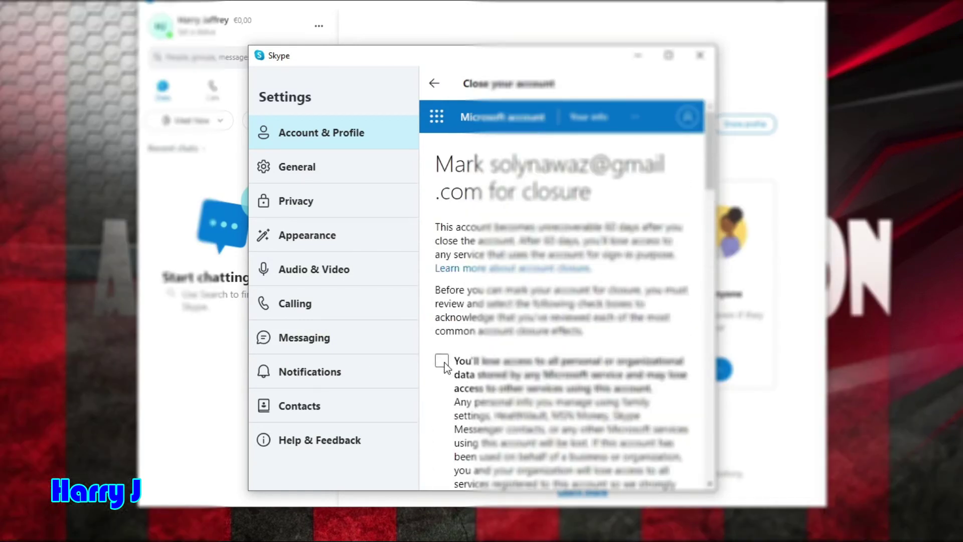
pyautogui.scroll(-10, 532, 378)
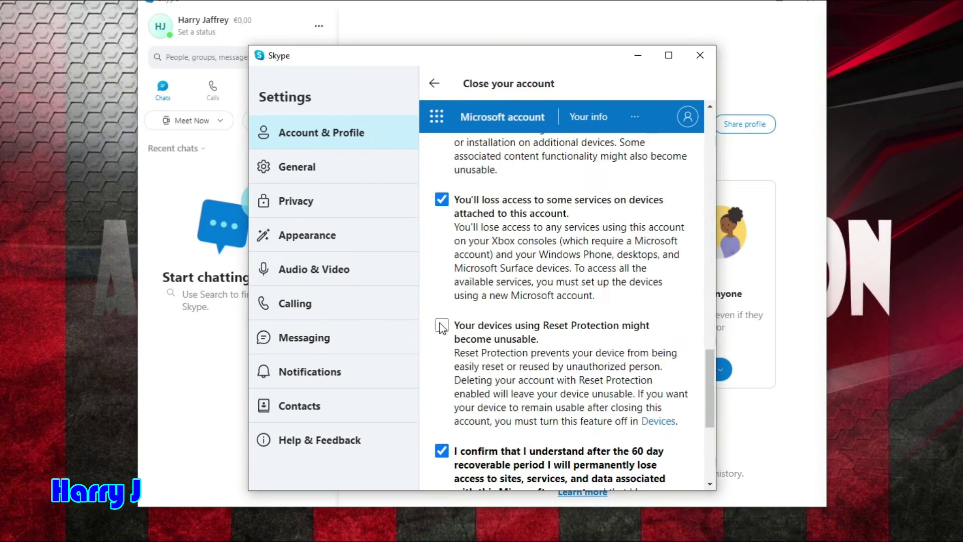
pyautogui.click(441, 327)
pyautogui.scroll(1, 544, 416)
pyautogui.scroll(8, 545, 416)
pyautogui.scroll(-15, 558, 408)
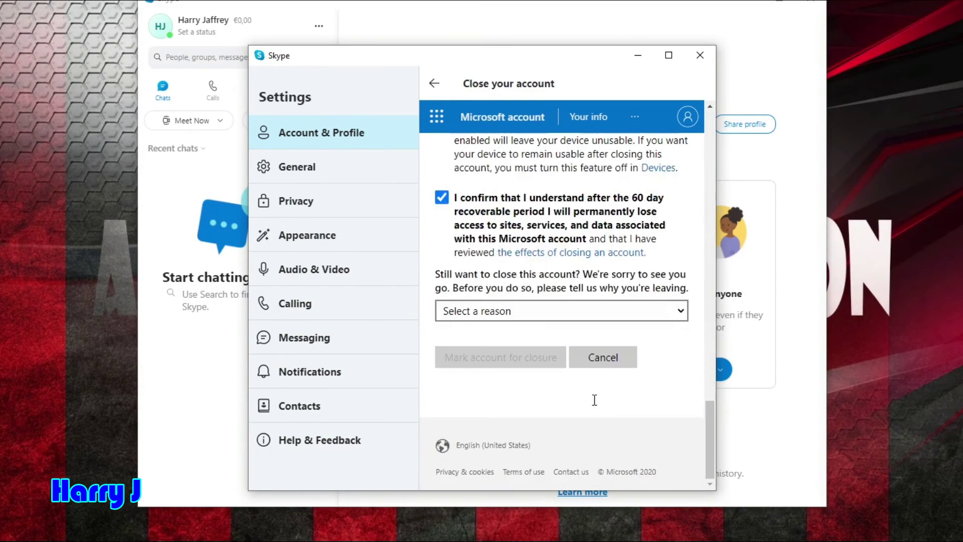
# Choose 'My reason isn't listed' as the reason and mark the account for closure
pyautogui.click(595, 312)
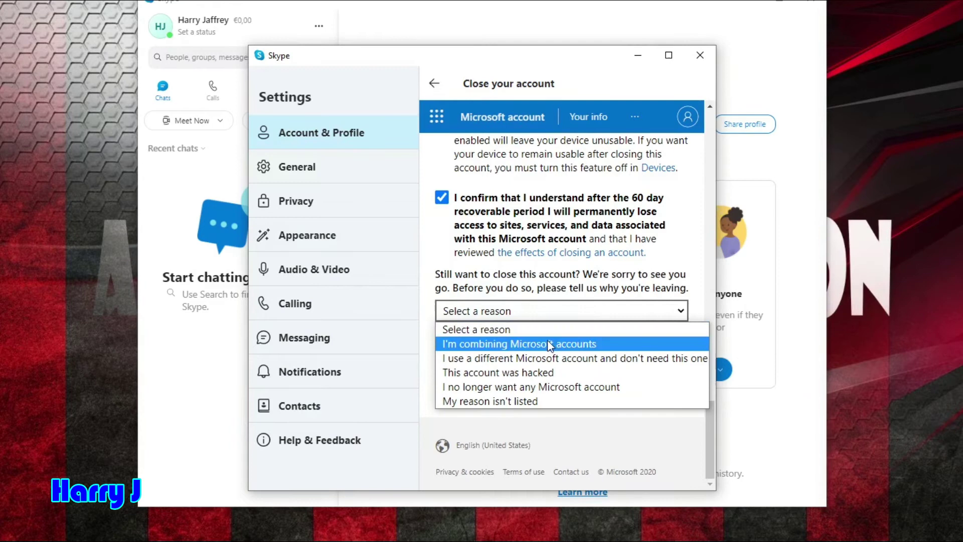
pyautogui.click(531, 401)
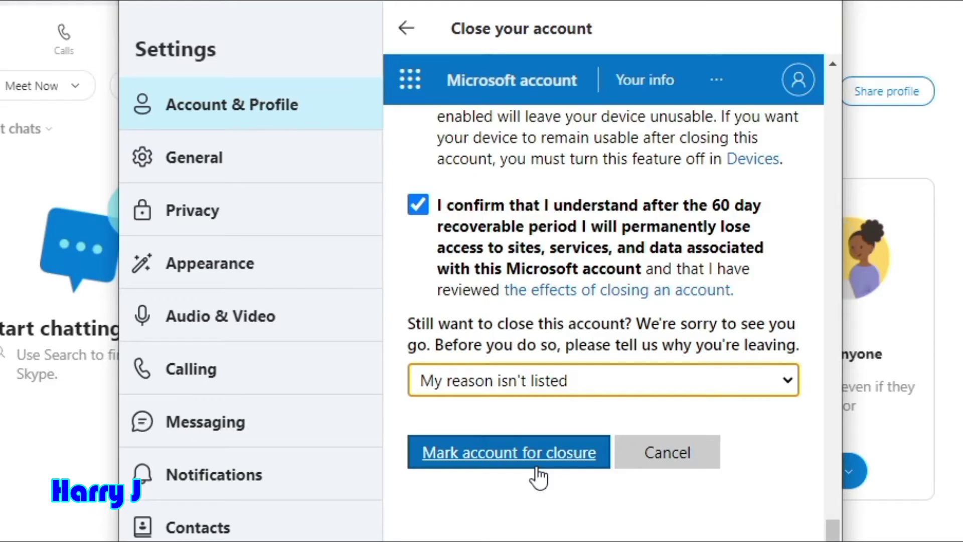
pyautogui.click(535, 469)
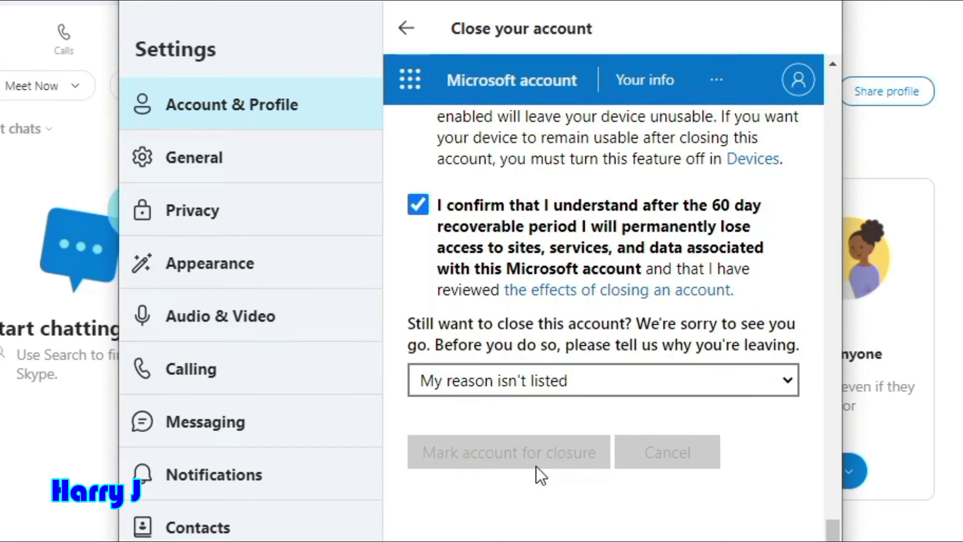
pyautogui.press('Return')
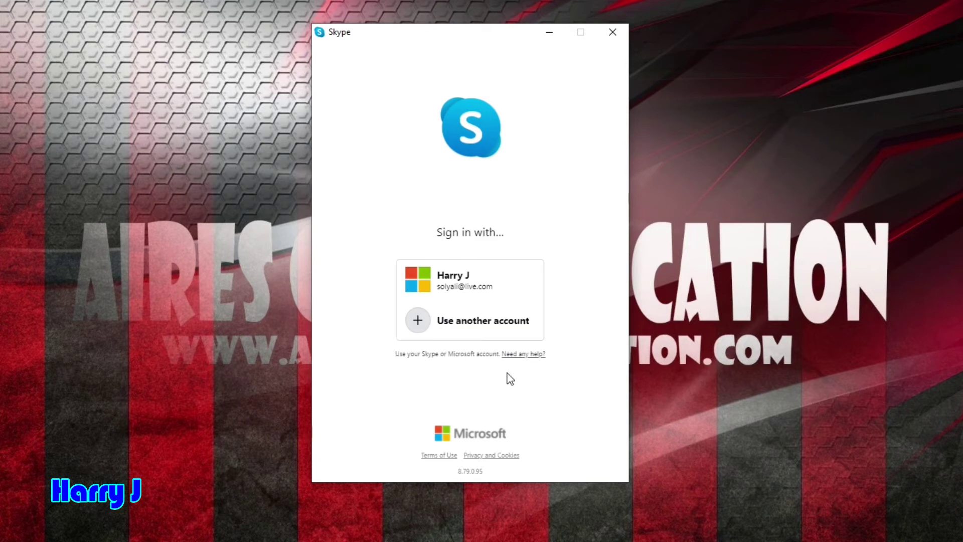
# Try signing in again through 'Use another account' with the closed account's password
pyautogui.click(475, 332)
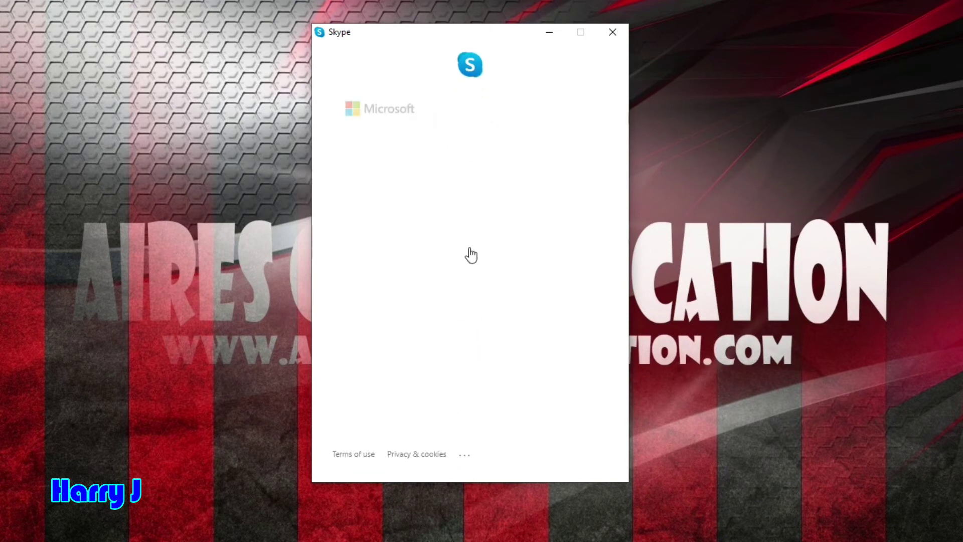
pyautogui.click(561, 254)
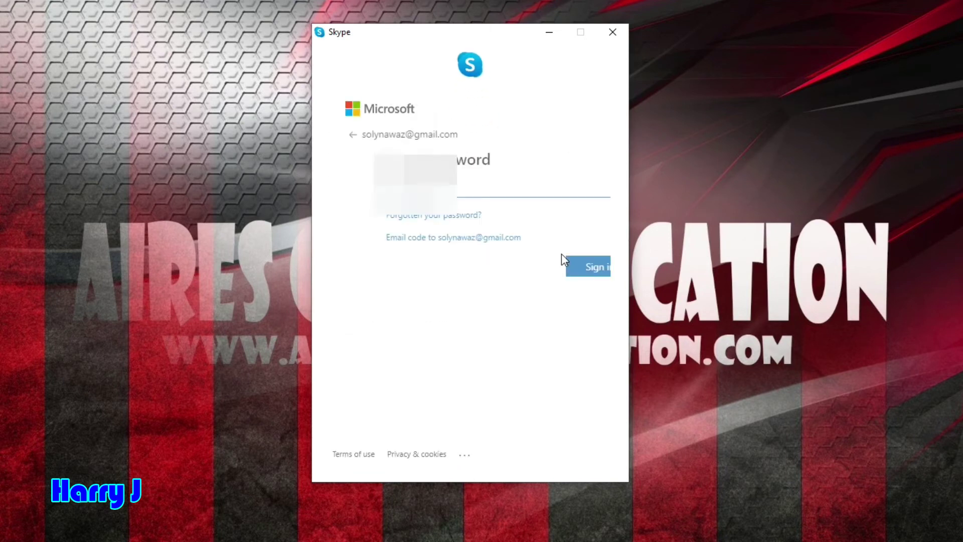
pyautogui.write('*')
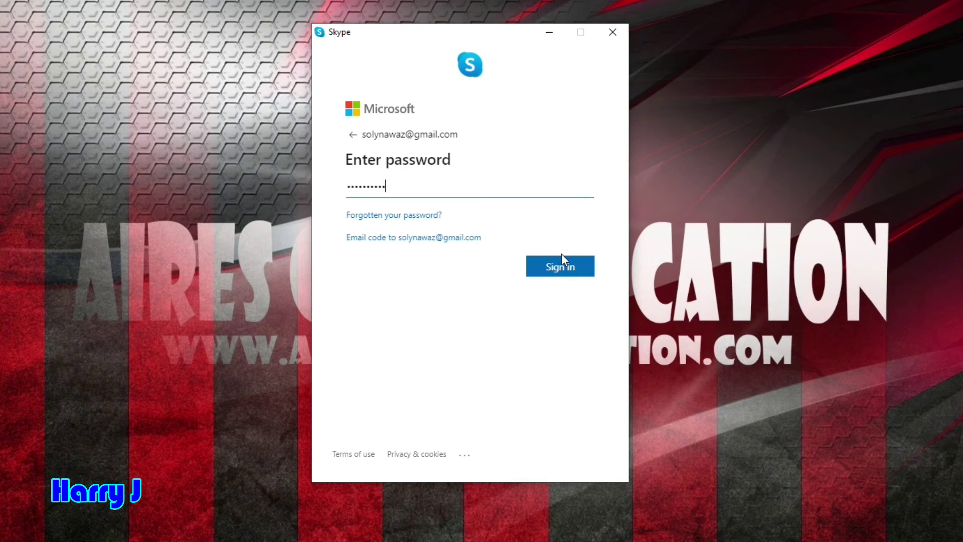
pyautogui.click(572, 268)
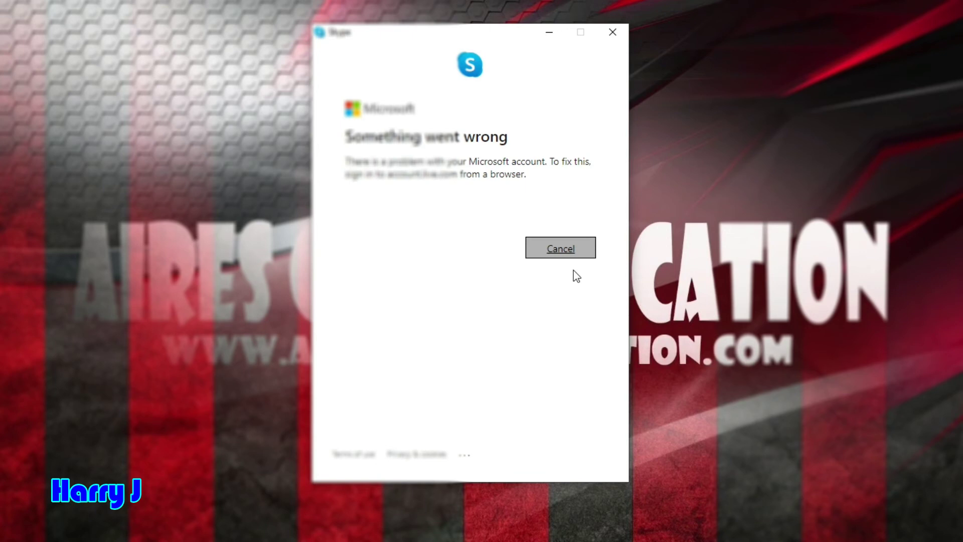